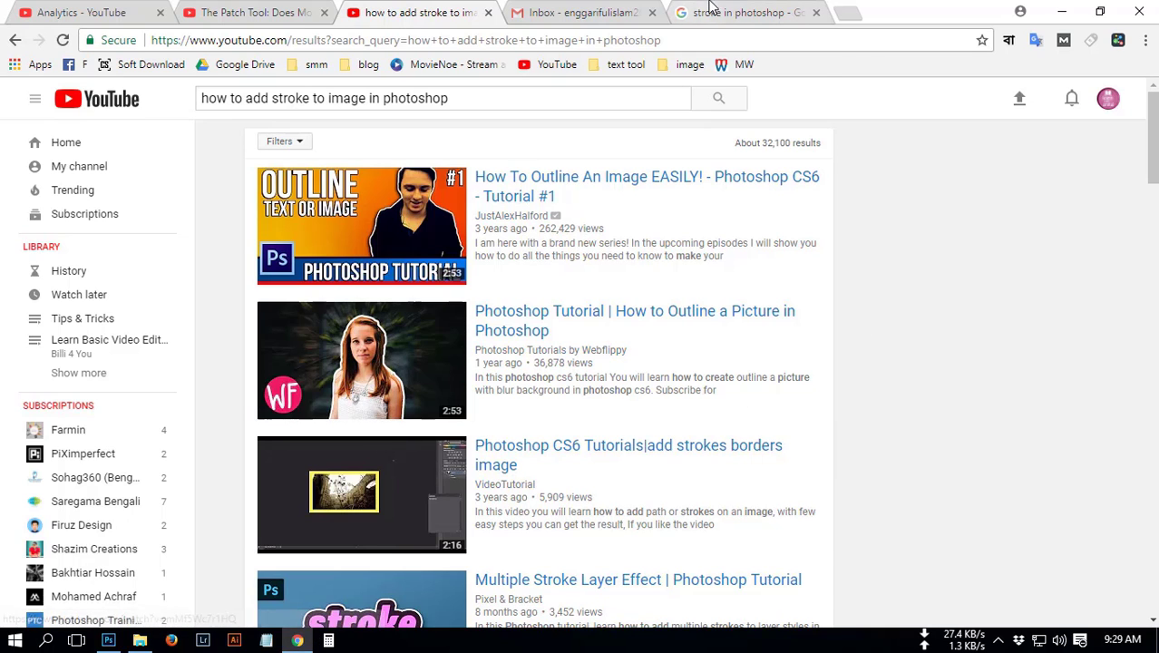
# Step: View the Google image example of a white stroke outlining a football player in the browser
pyautogui.hotkey('ctrl', 'Tab')
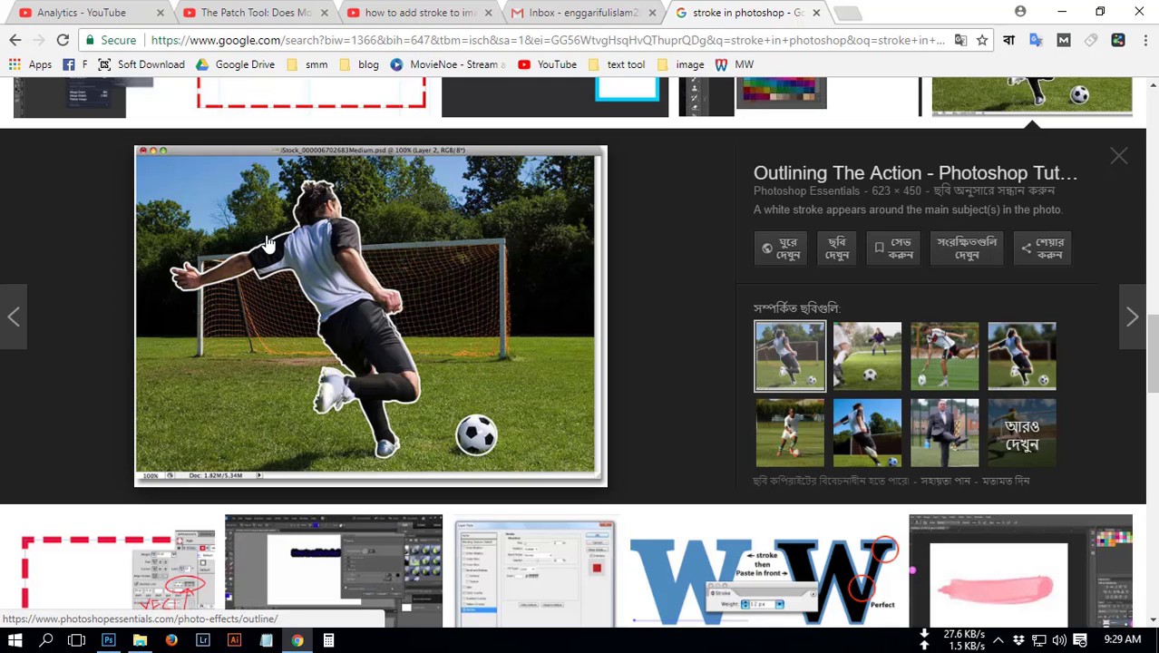
pyautogui.click(414, 13)
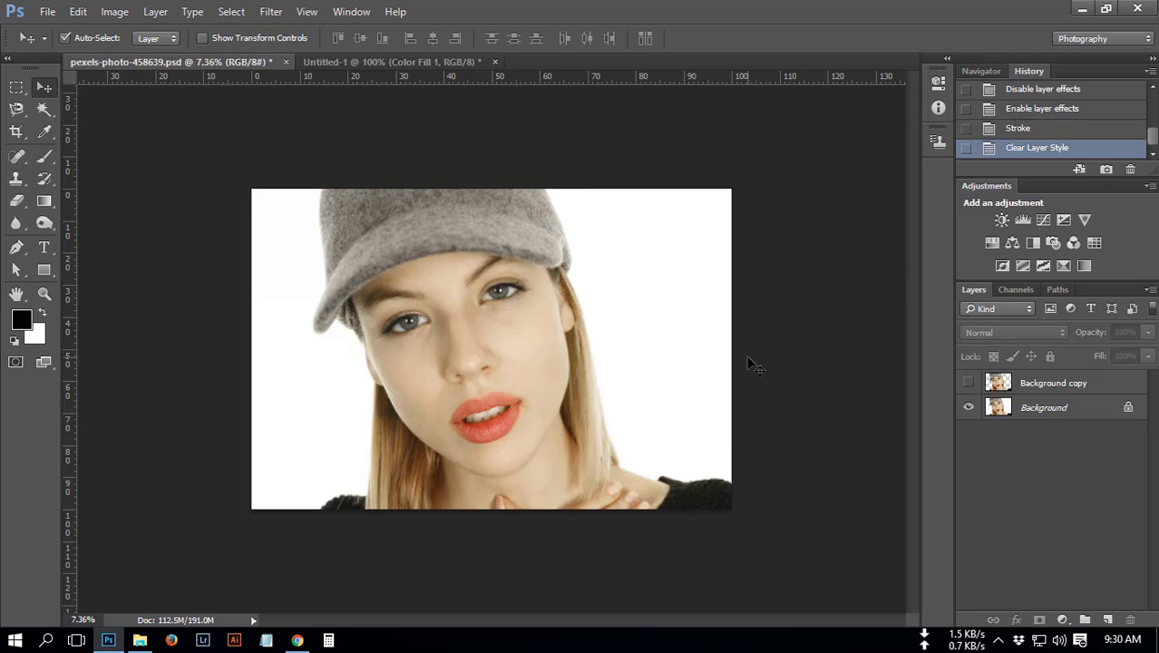
# Step: In Photoshop, hide the Background layer of the portrait document, and select and show the Background copy cutout layer
pyautogui.click(969, 407)
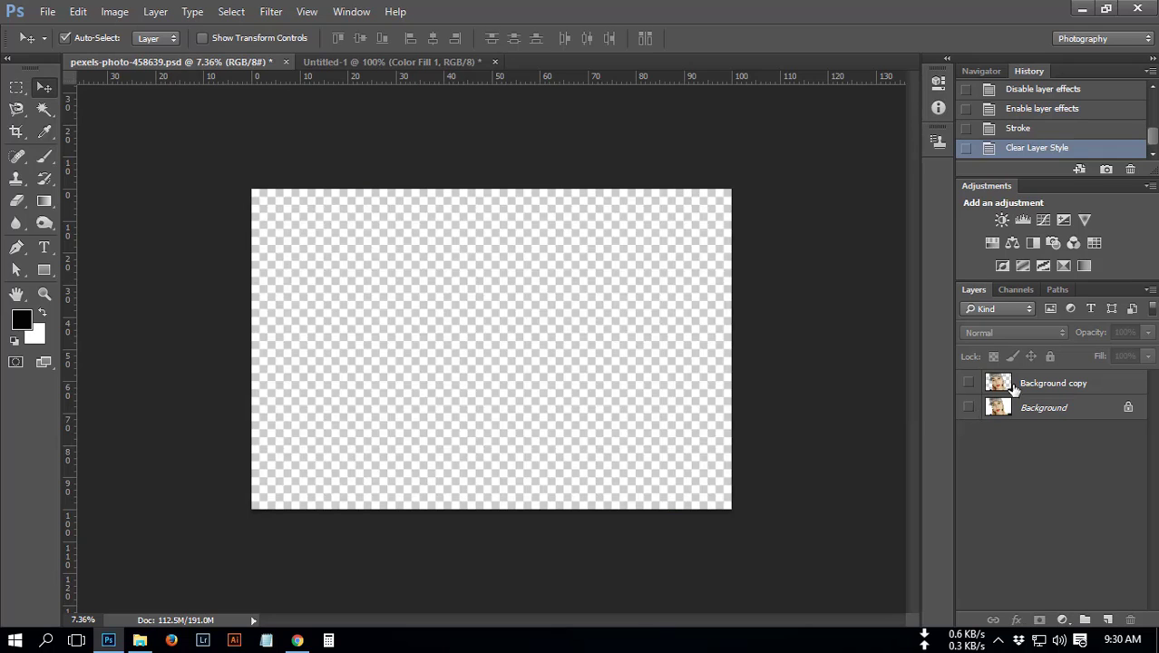
pyautogui.click(1014, 386)
pyautogui.click(969, 383)
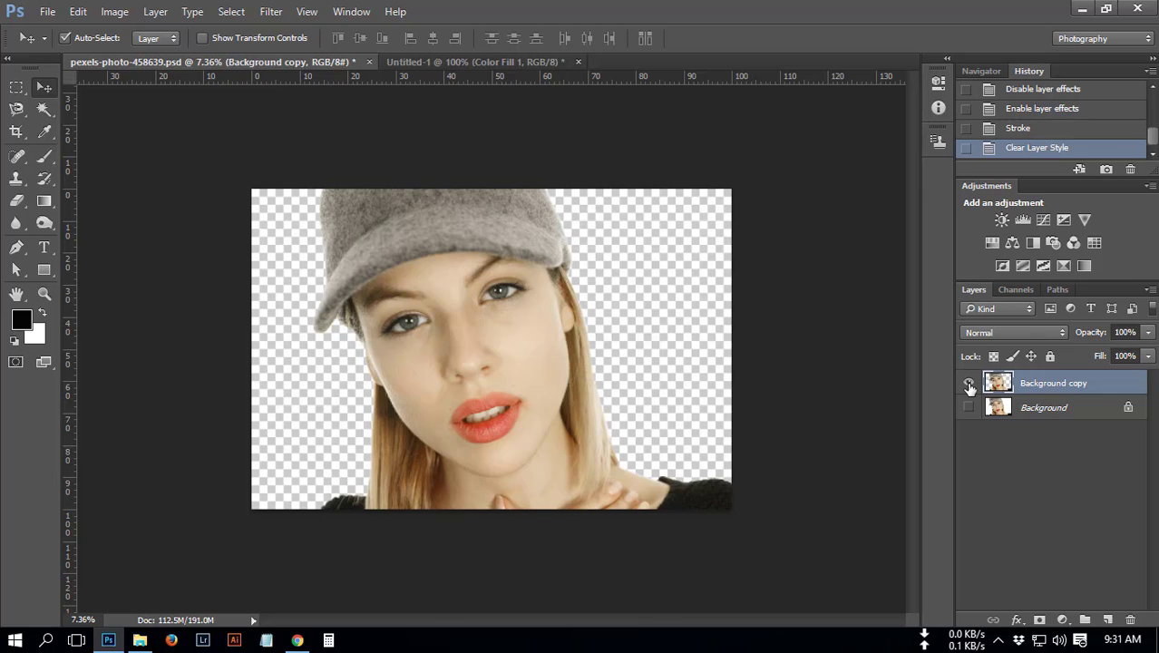
# Step: Add an outside Stroke effect to the Background copy layer with a size of 65 px and 100% opacity
pyautogui.rightClick(1025, 388)
pyautogui.click(912, 121)
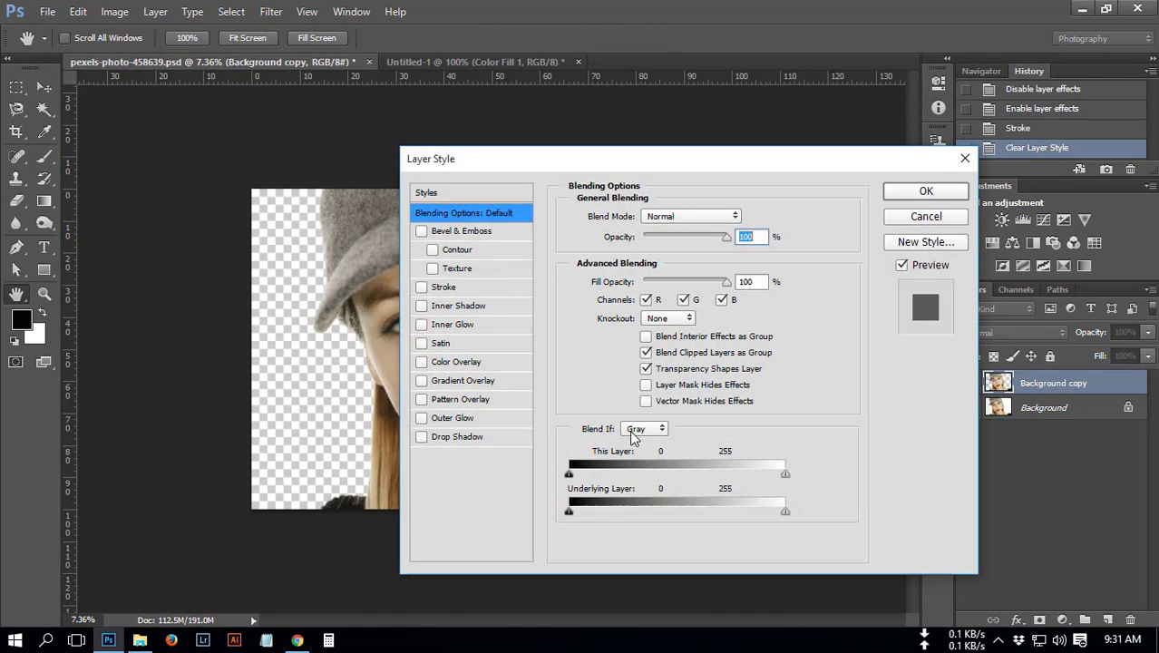
pyautogui.click(421, 287)
pyautogui.click(459, 290)
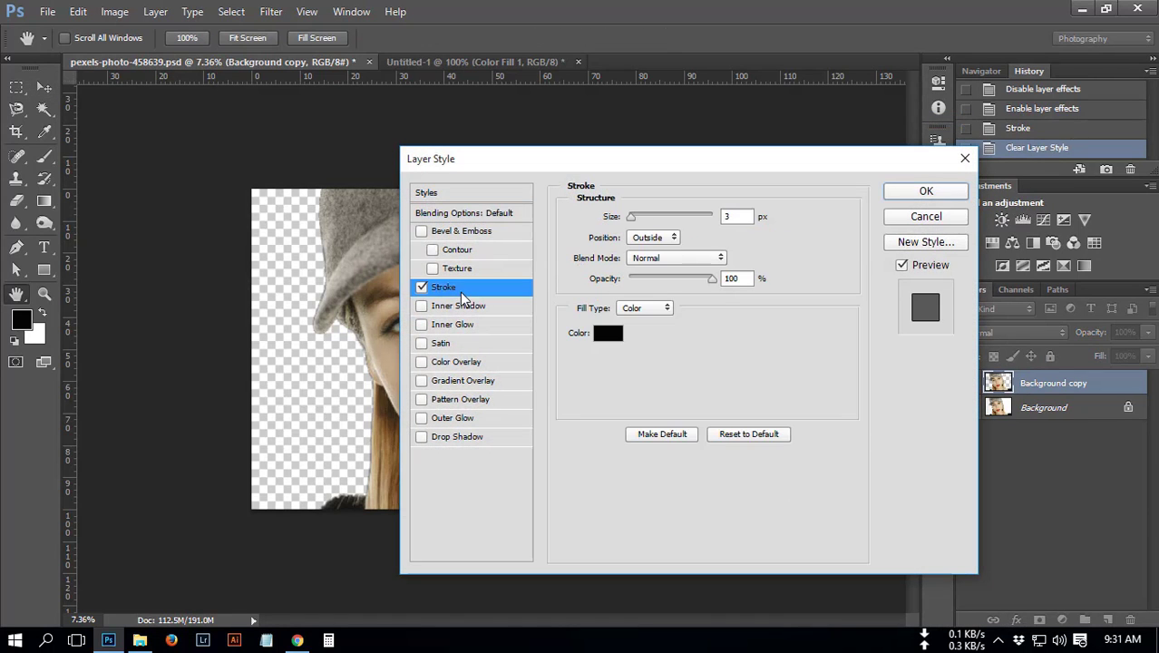
pyautogui.moveTo(653, 165); pyautogui.dragTo(798, 165)
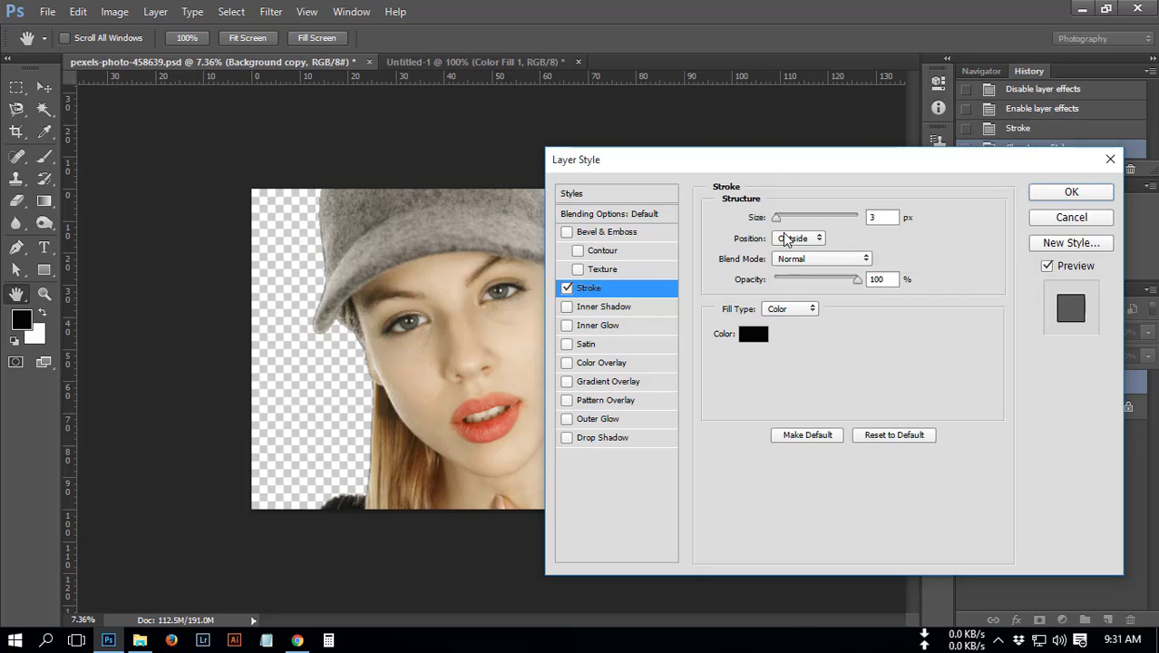
pyautogui.moveTo(776, 220)
pyautogui.mouseDown()
pyautogui.moveTo(838, 224)
pyautogui.moveTo(794, 224)
pyautogui.moveTo(782, 240)
pyautogui.moveTo(802, 240)
pyautogui.mouseUp()
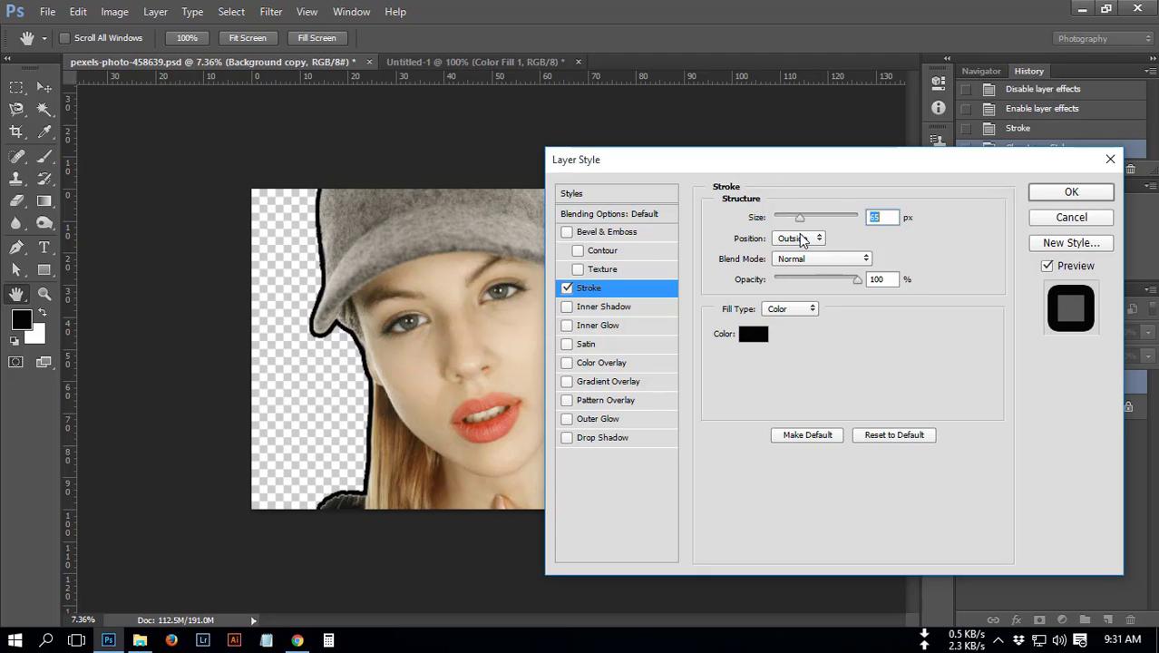
pyautogui.moveTo(817, 167)
pyautogui.mouseDown()
pyautogui.moveTo(945, 140)
pyautogui.moveTo(784, 158)
pyautogui.moveTo(820, 156)
pyautogui.mouseUp()
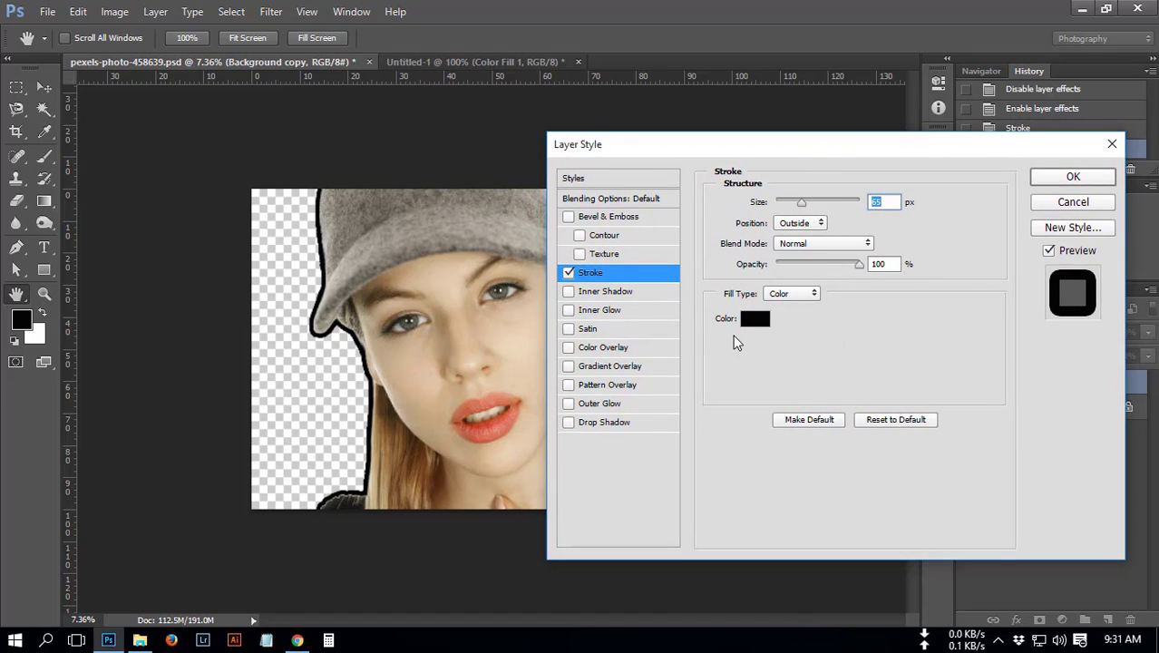
pyautogui.moveTo(858, 274)
pyautogui.mouseDown()
pyautogui.moveTo(807, 275)
pyautogui.moveTo(876, 275)
pyautogui.mouseUp()
# Step: Set the portrait's stroke color to bright purple cf1af0 and apply the layer style
pyautogui.click(760, 325)
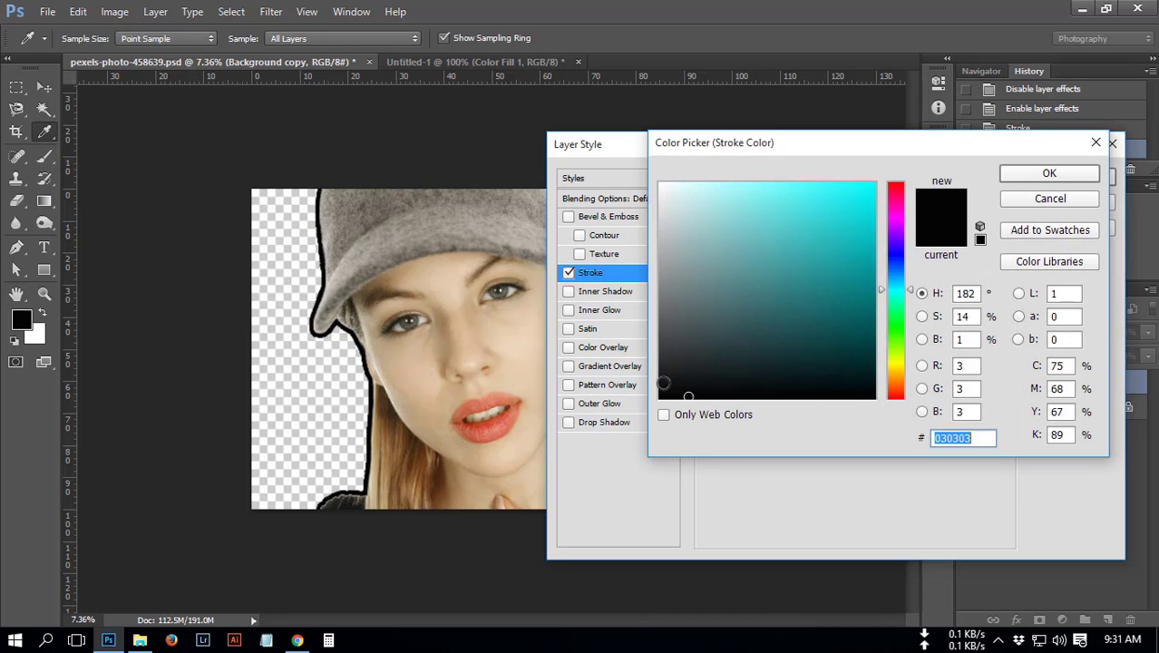
pyautogui.moveTo(799, 314)
pyautogui.mouseDown()
pyautogui.moveTo(810, 266)
pyautogui.moveTo(858, 191)
pyautogui.mouseUp()
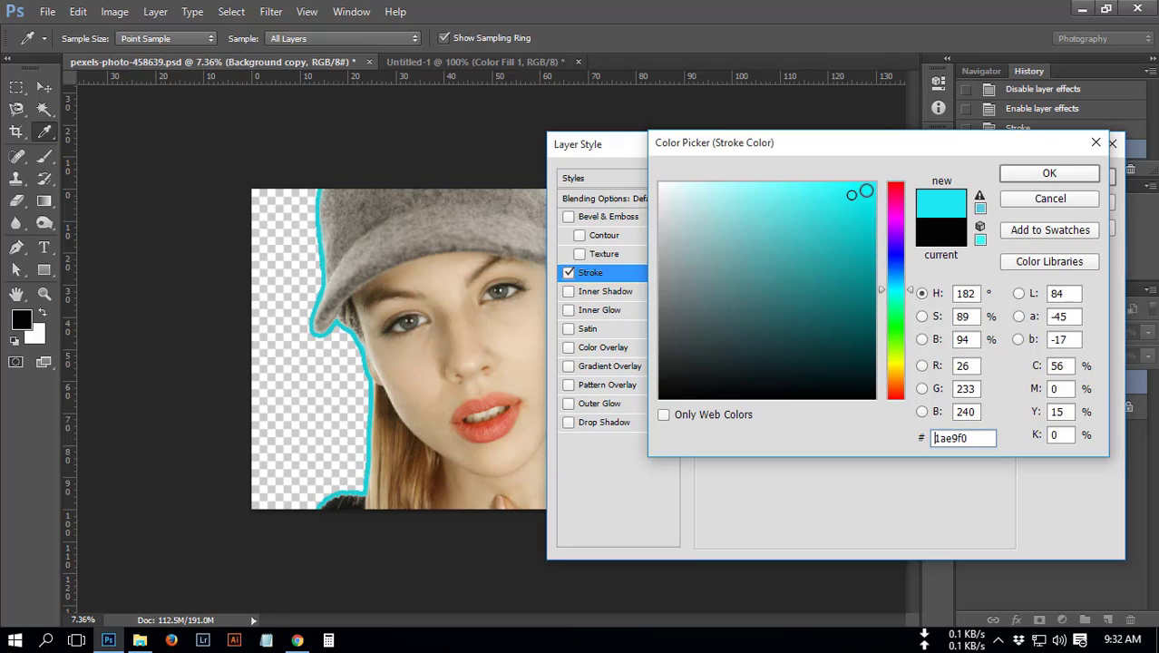
pyautogui.click(894, 224)
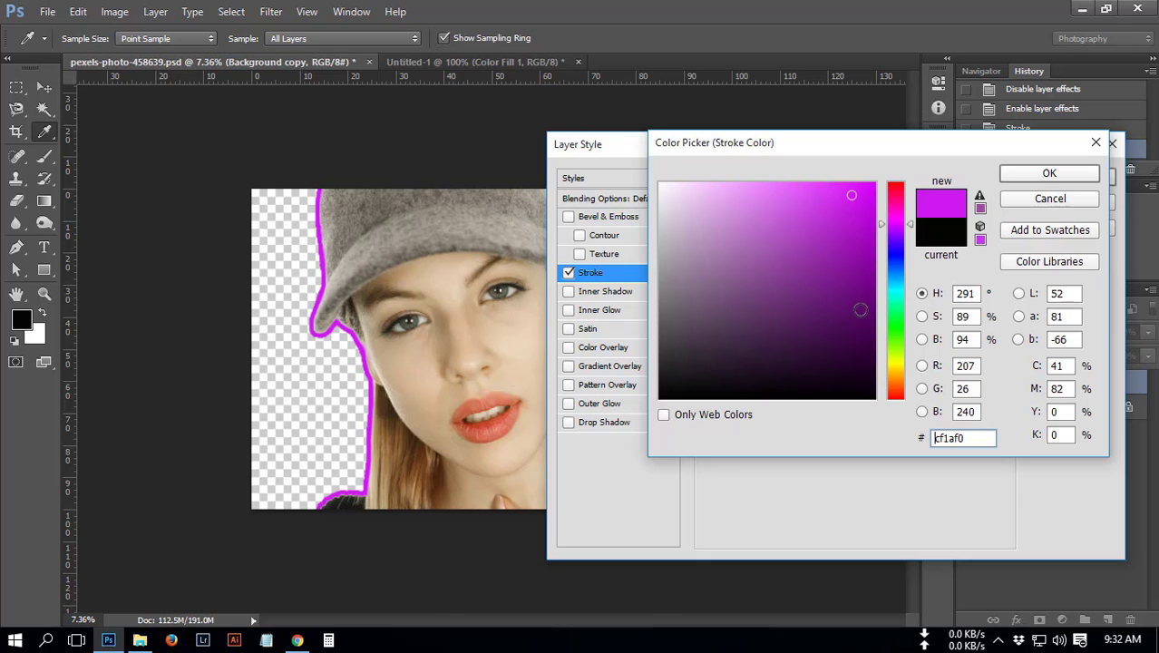
pyautogui.click(1048, 173)
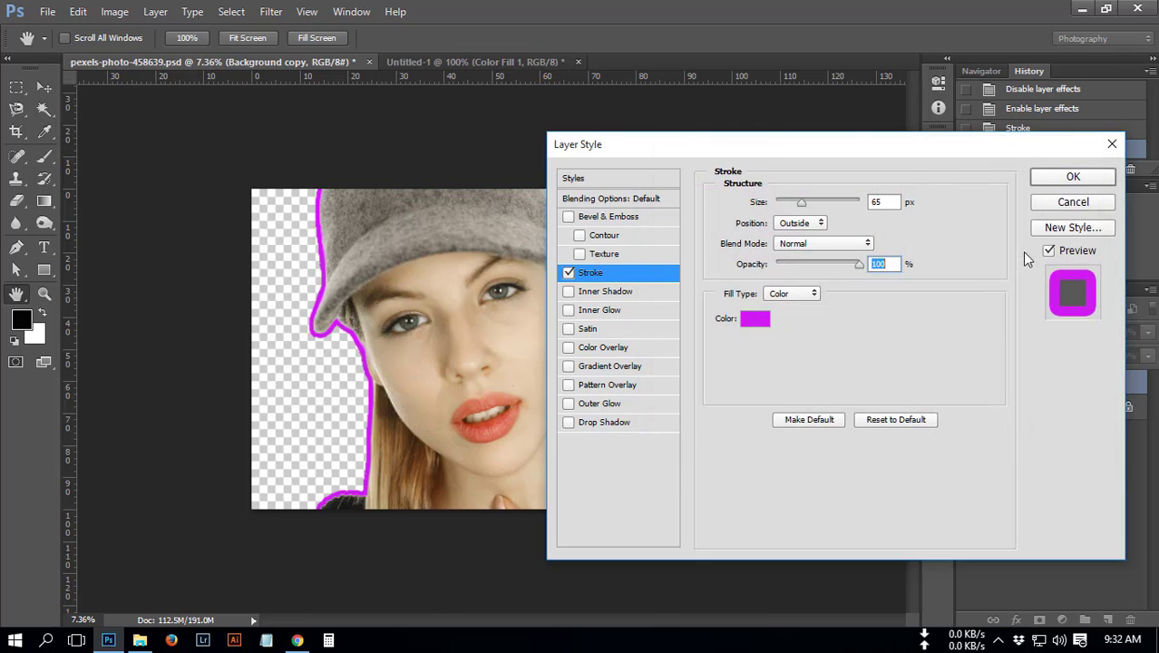
pyautogui.click(1062, 180)
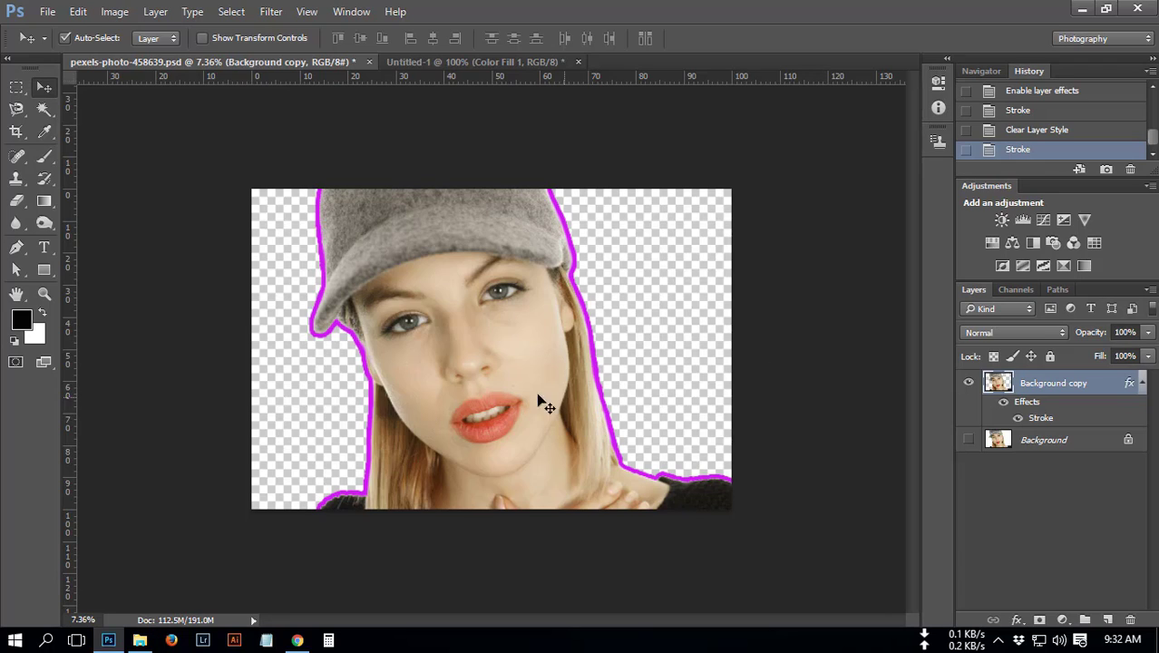
# Step: In the Untitled-1 document, select the text layer and enable a Stroke effect on it
pyautogui.click(493, 64)
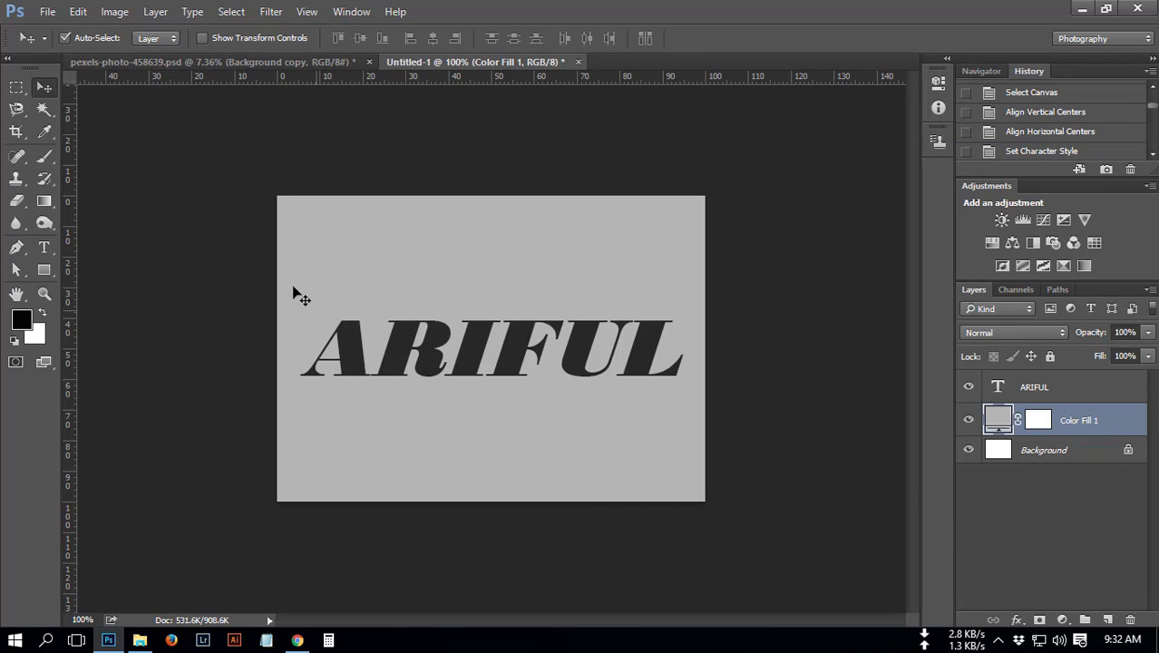
pyautogui.click(363, 373)
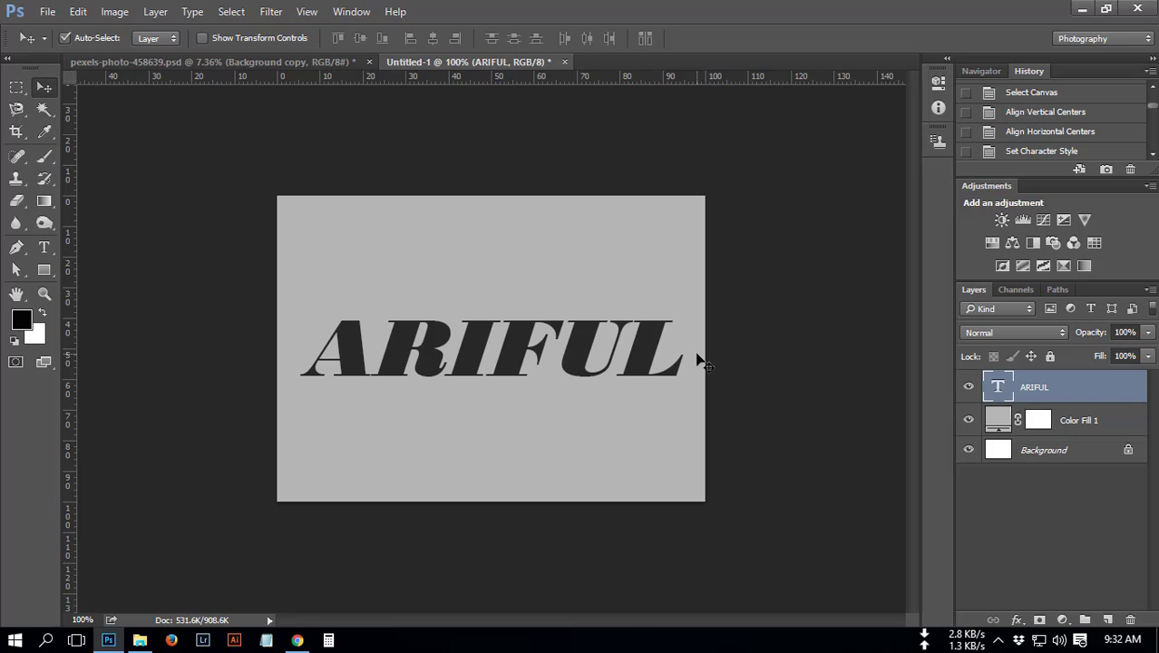
pyautogui.rightClick(1063, 390)
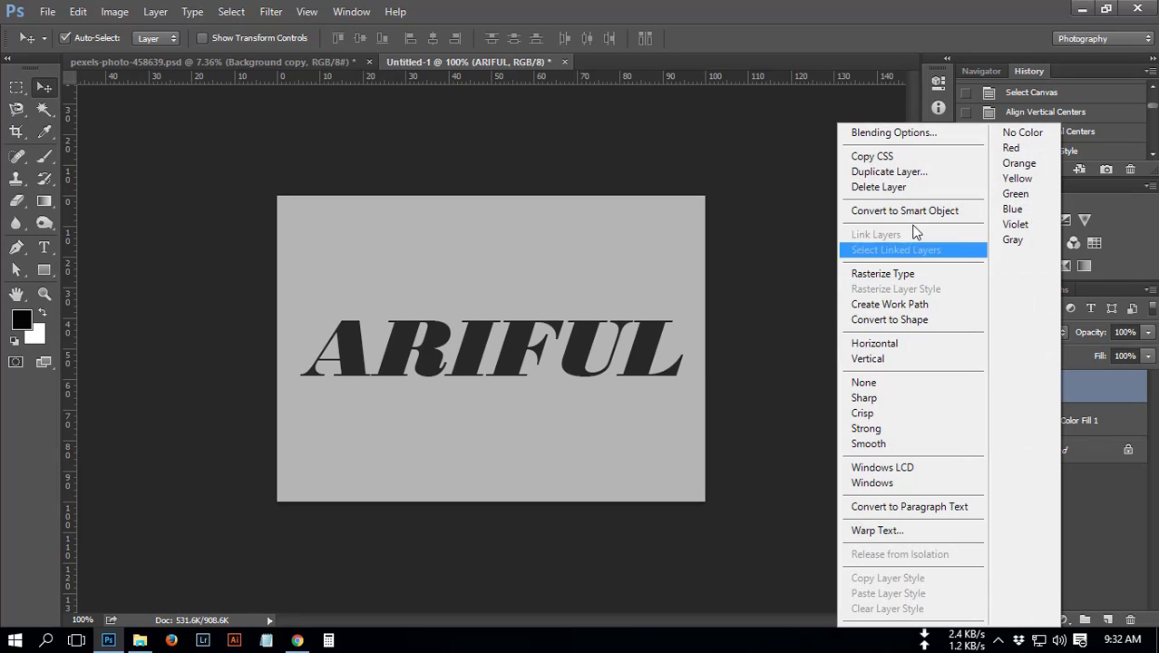
pyautogui.click(904, 133)
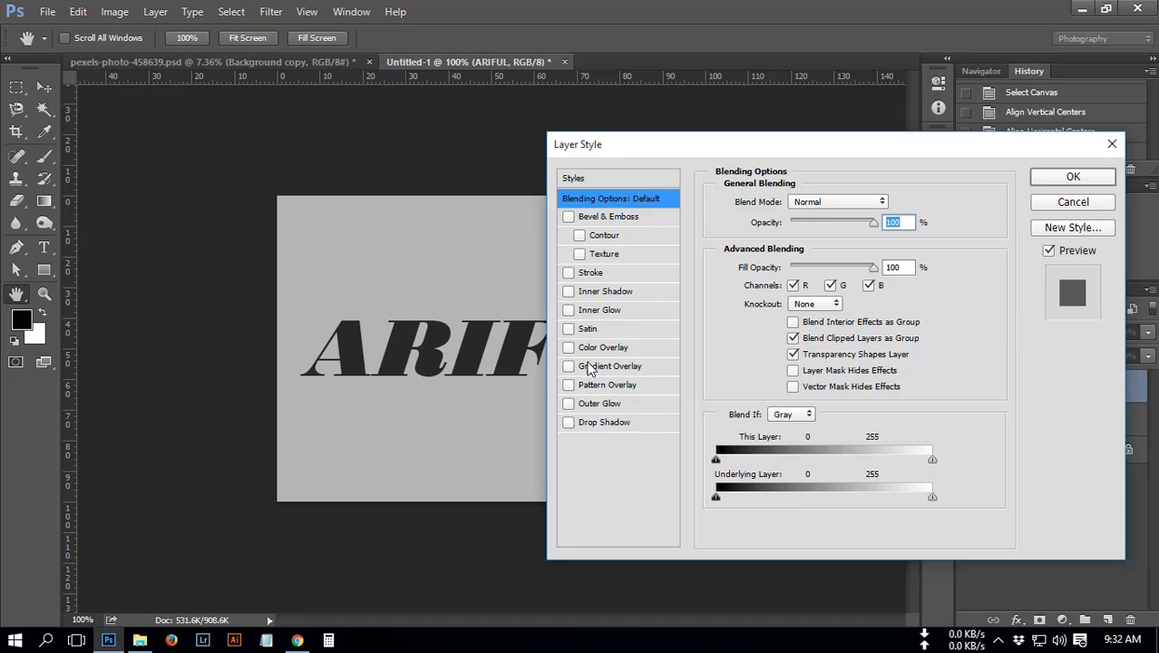
pyautogui.click(567, 272)
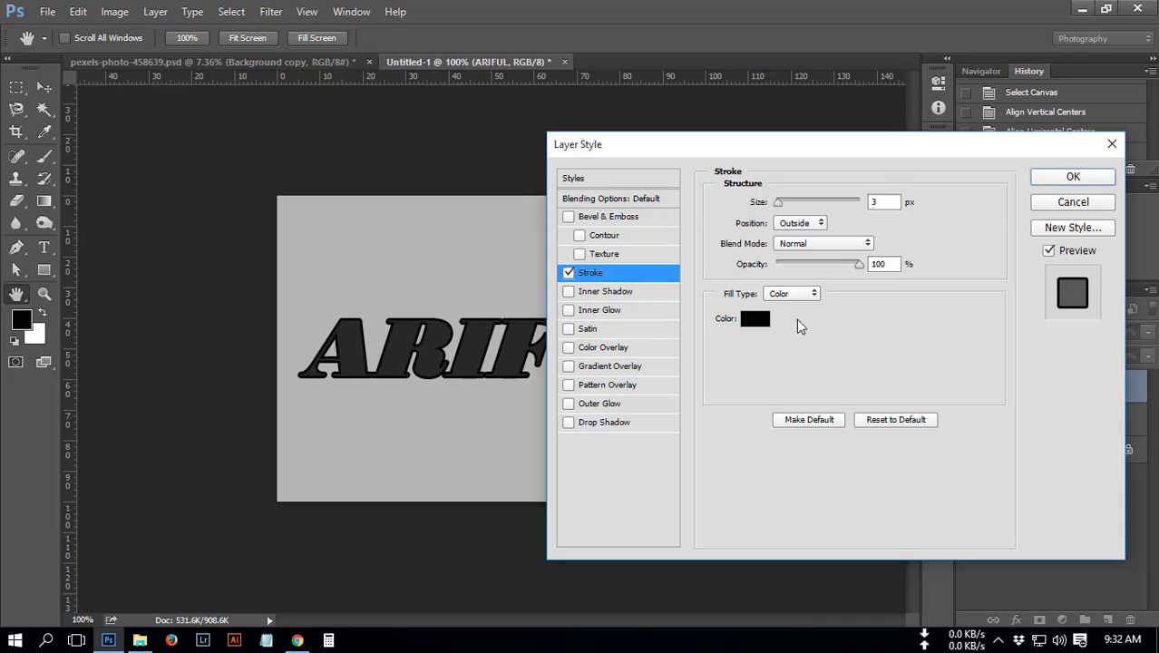
# Step: Set the text stroke's color to near-white fafcfc and its size to 10 px, and apply the layer style
pyautogui.click(755, 319)
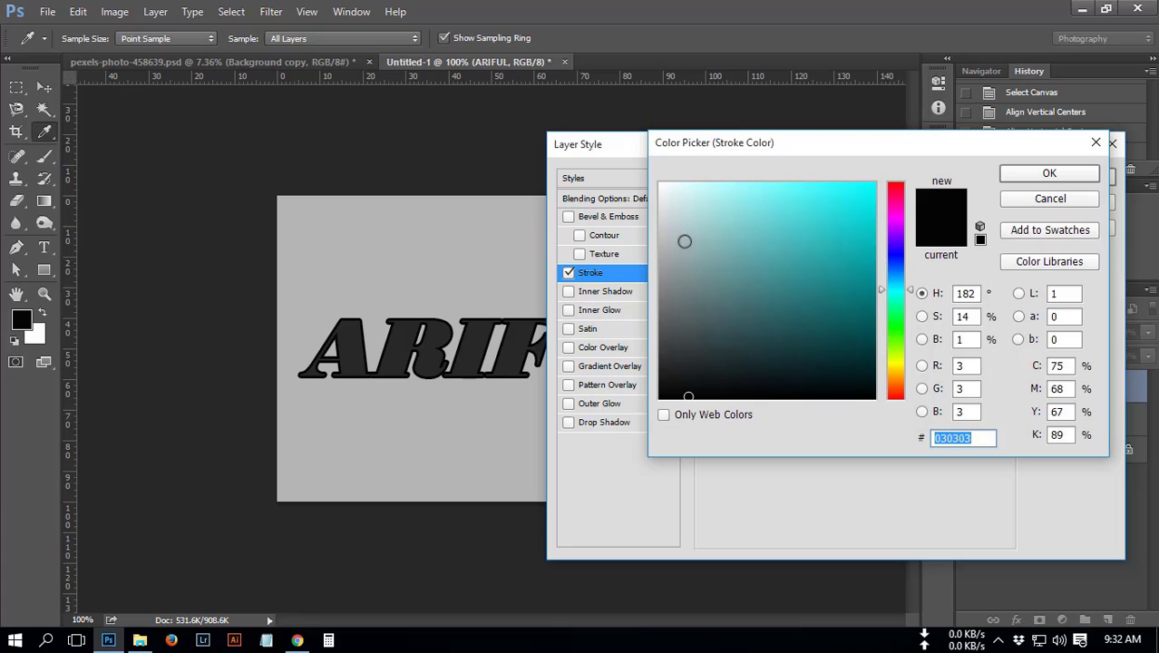
pyautogui.click(661, 186)
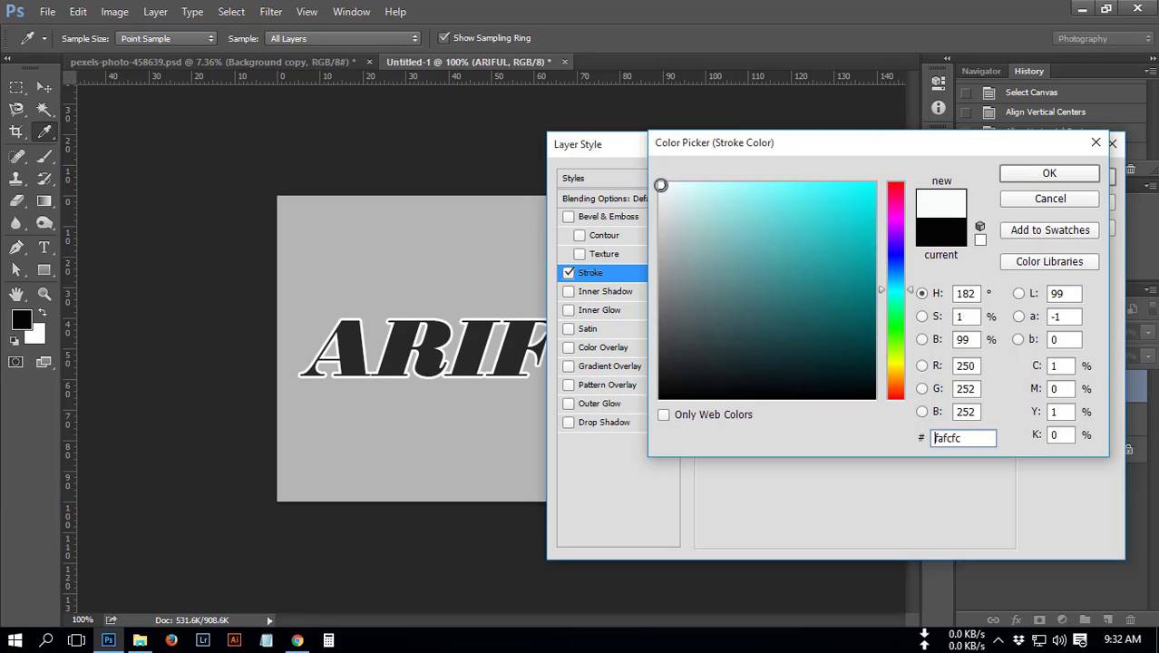
pyautogui.click(1049, 174)
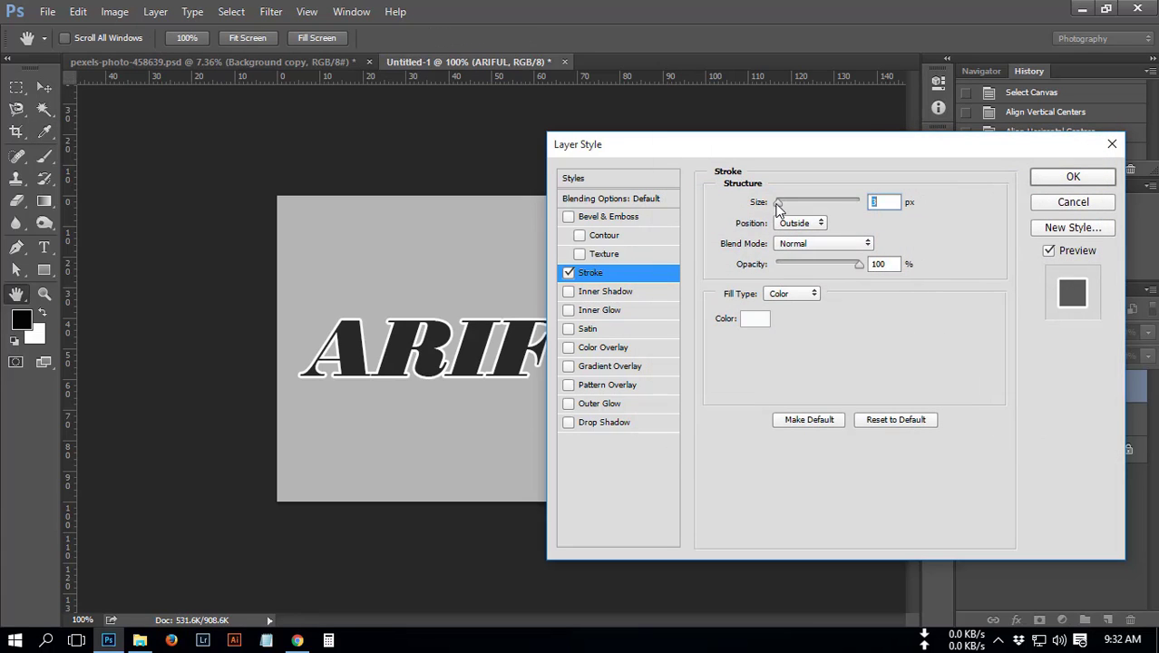
pyautogui.moveTo(779, 206); pyautogui.dragTo(783, 206)
pyautogui.moveTo(797, 147)
pyautogui.mouseDown()
pyautogui.moveTo(989, 268)
pyautogui.moveTo(1001, 243)
pyautogui.moveTo(833, 237)
pyautogui.mouseUp()
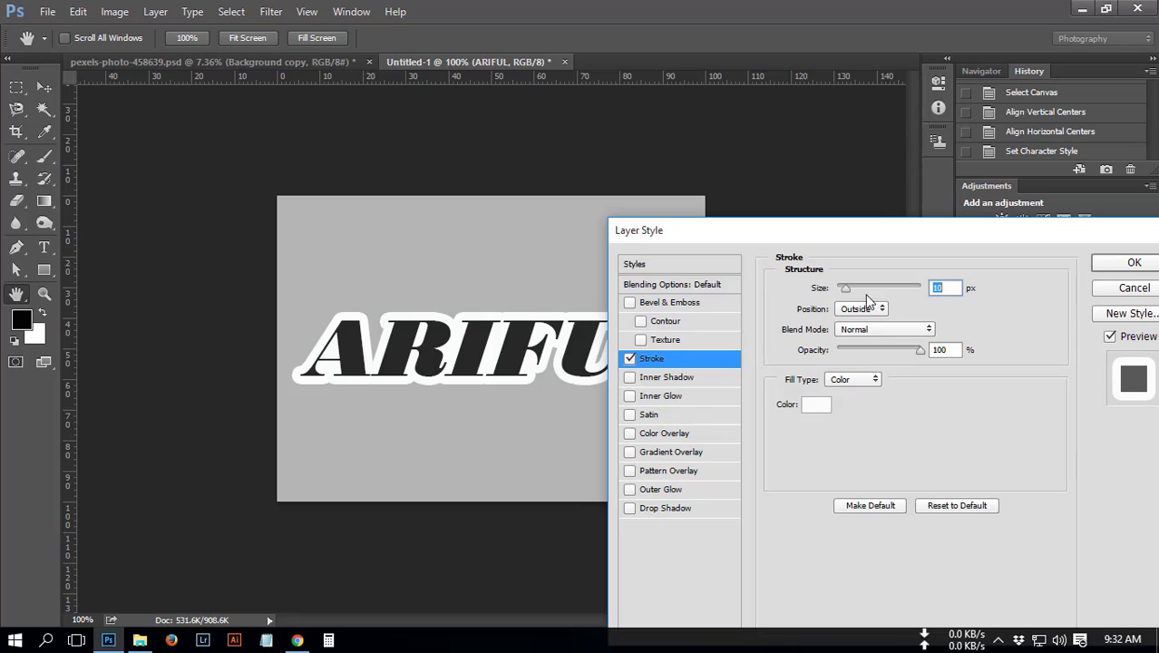
pyautogui.click(1114, 266)
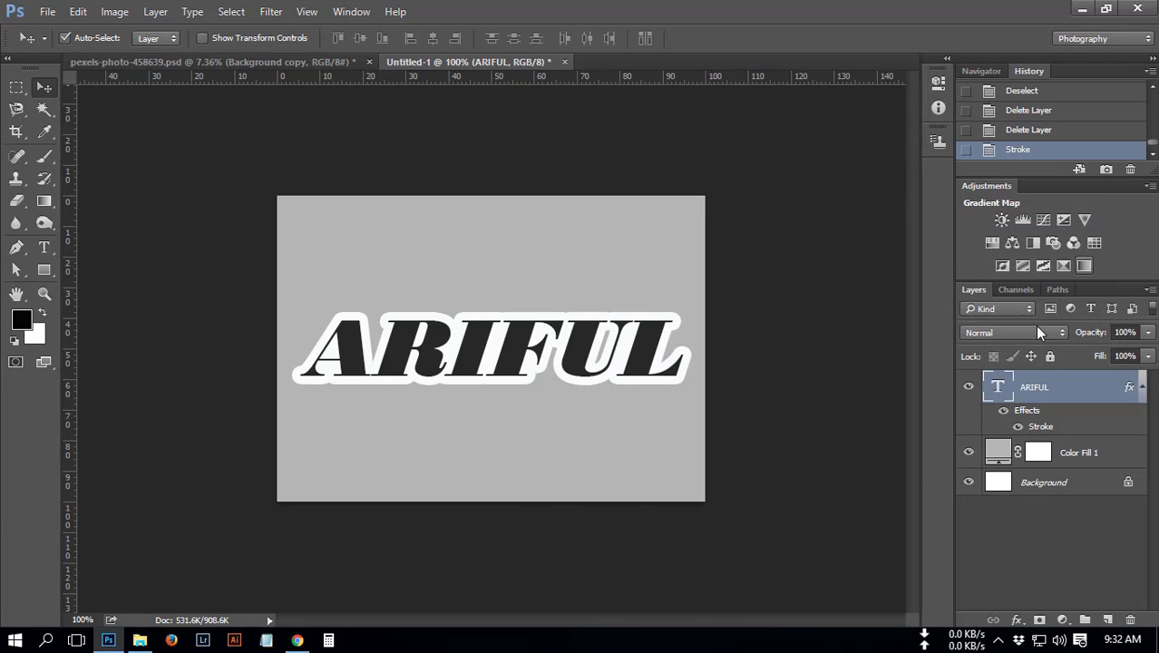
# Step: Reopen the text layer's Stroke settings and set the stroke size to 8 px
pyautogui.rightClick(1043, 390)
pyautogui.click(899, 133)
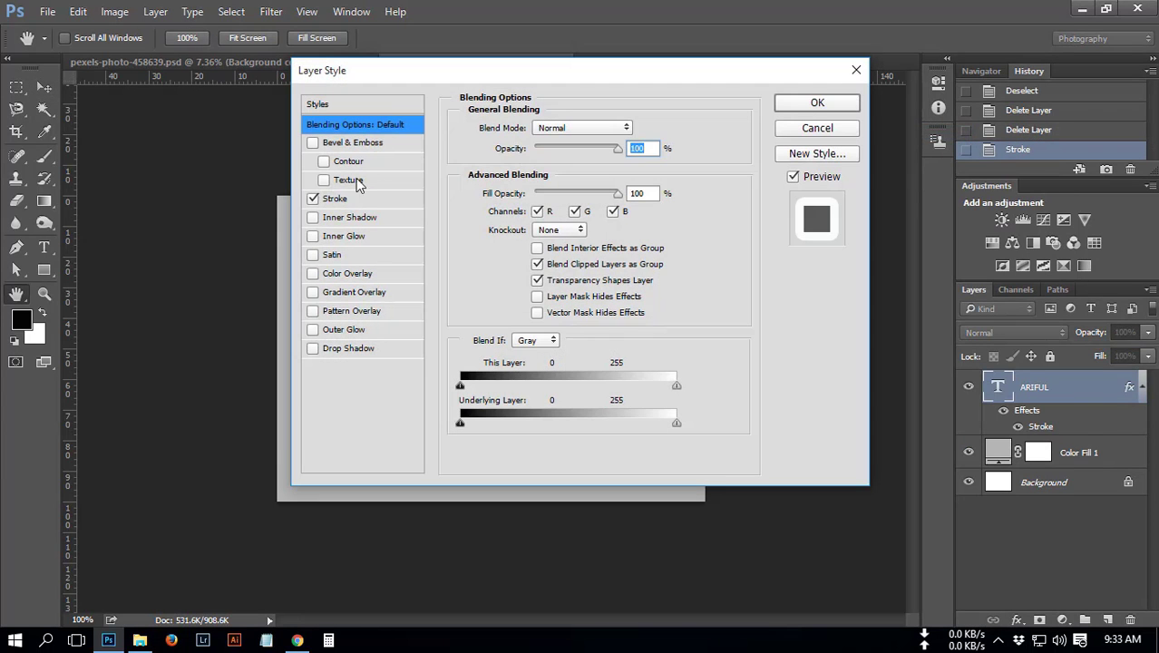
pyautogui.click(373, 201)
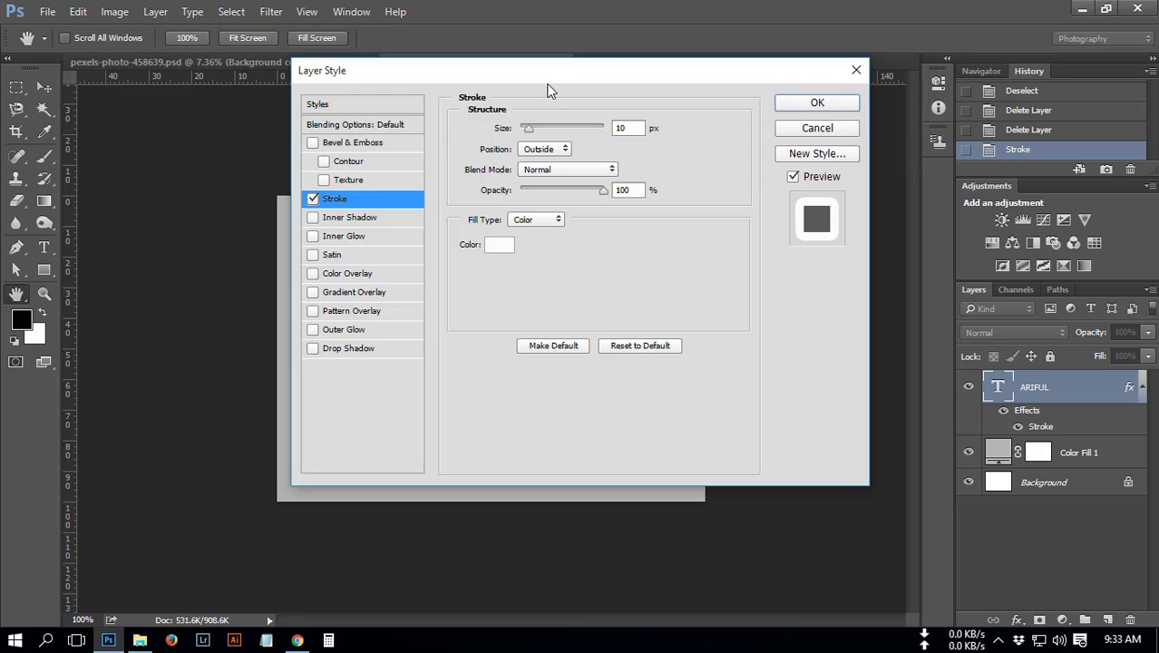
pyautogui.moveTo(546, 80); pyautogui.dragTo(885, 105)
pyautogui.click(962, 153)
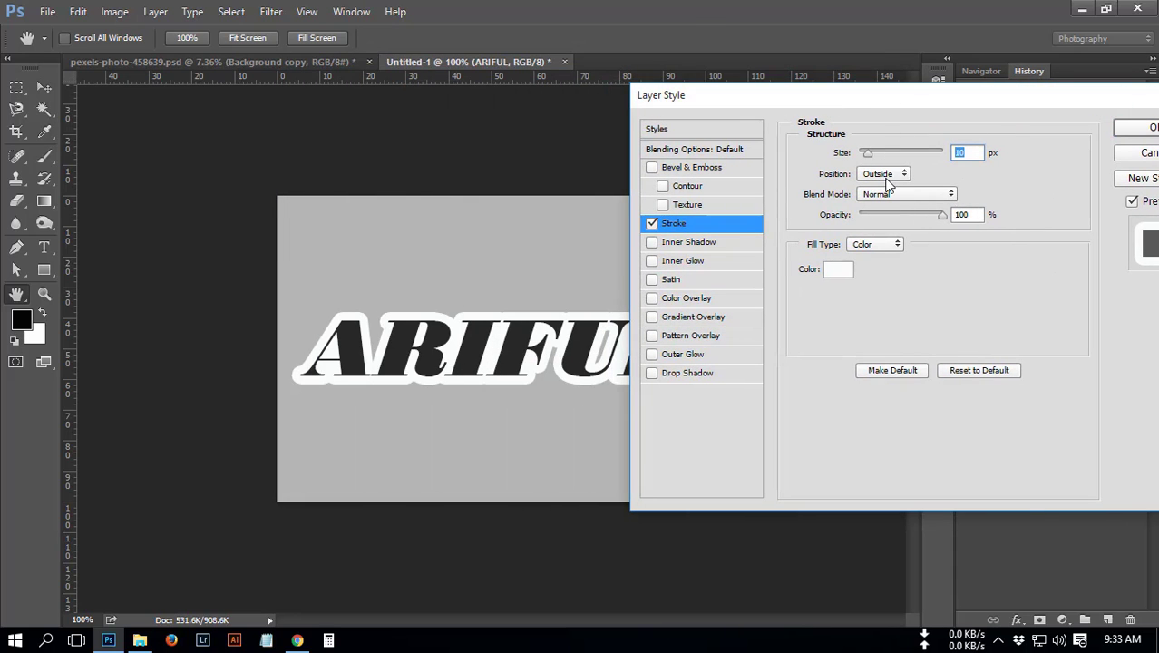
pyautogui.press('Down')
pyautogui.press('Down')
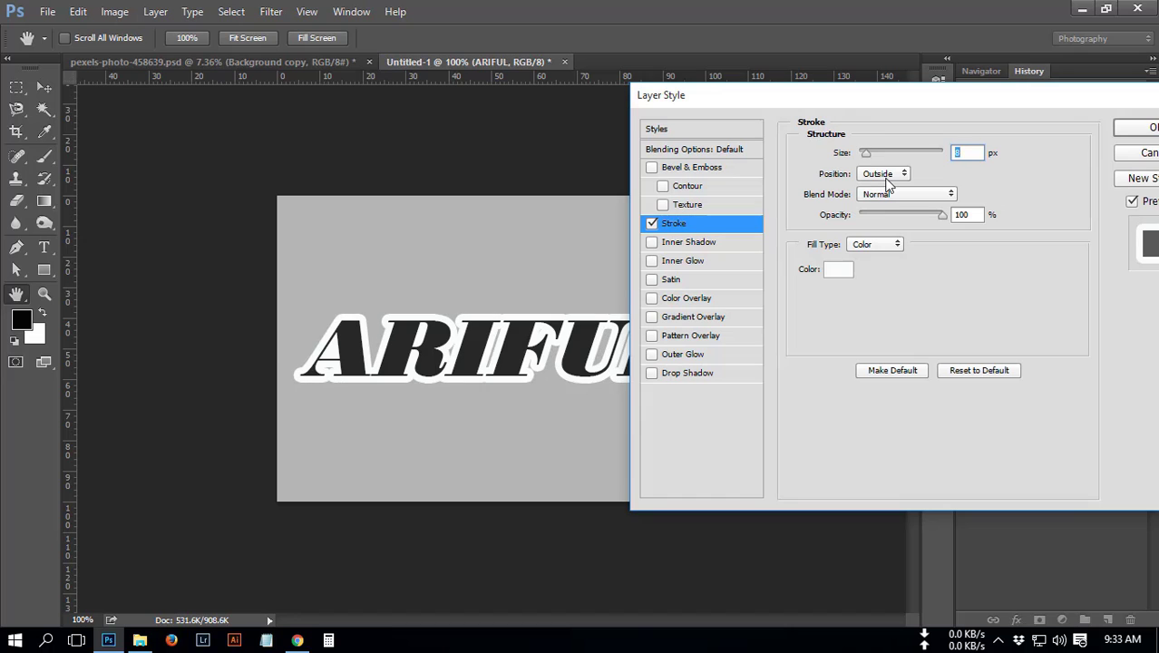
pyautogui.click(1145, 128)
# Step: Rasterize the text layer's style and add a 3 px black outside Stroke around the white outline
pyautogui.rightClick(1035, 390)
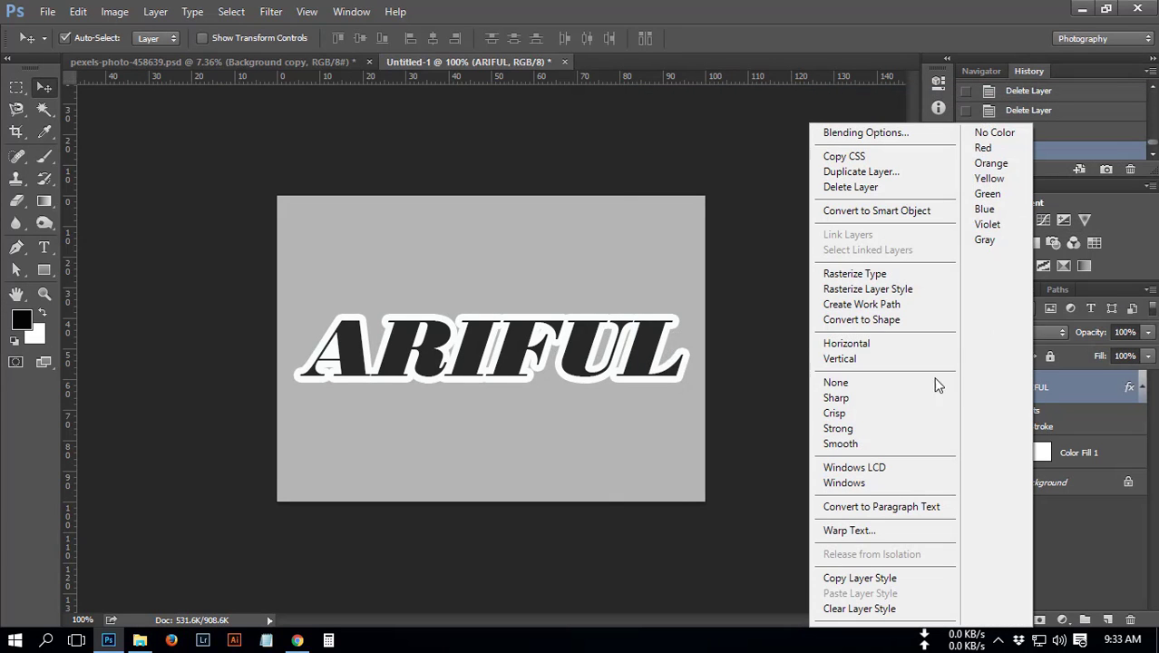
pyautogui.click(906, 290)
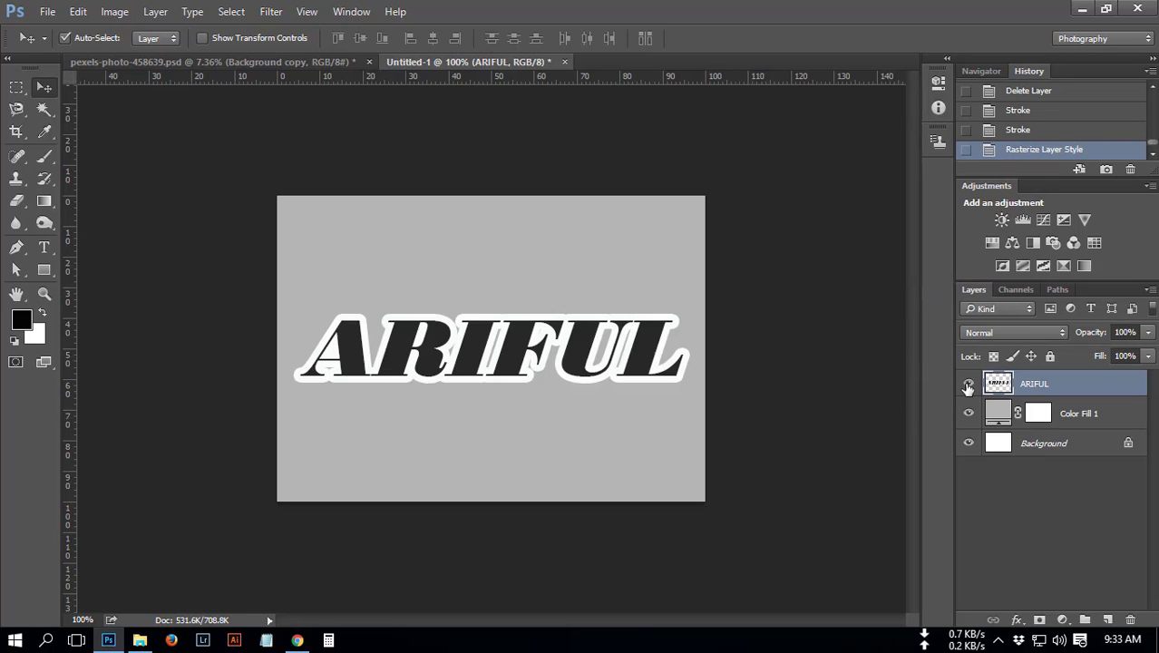
pyautogui.rightClick(1027, 390)
pyautogui.click(898, 118)
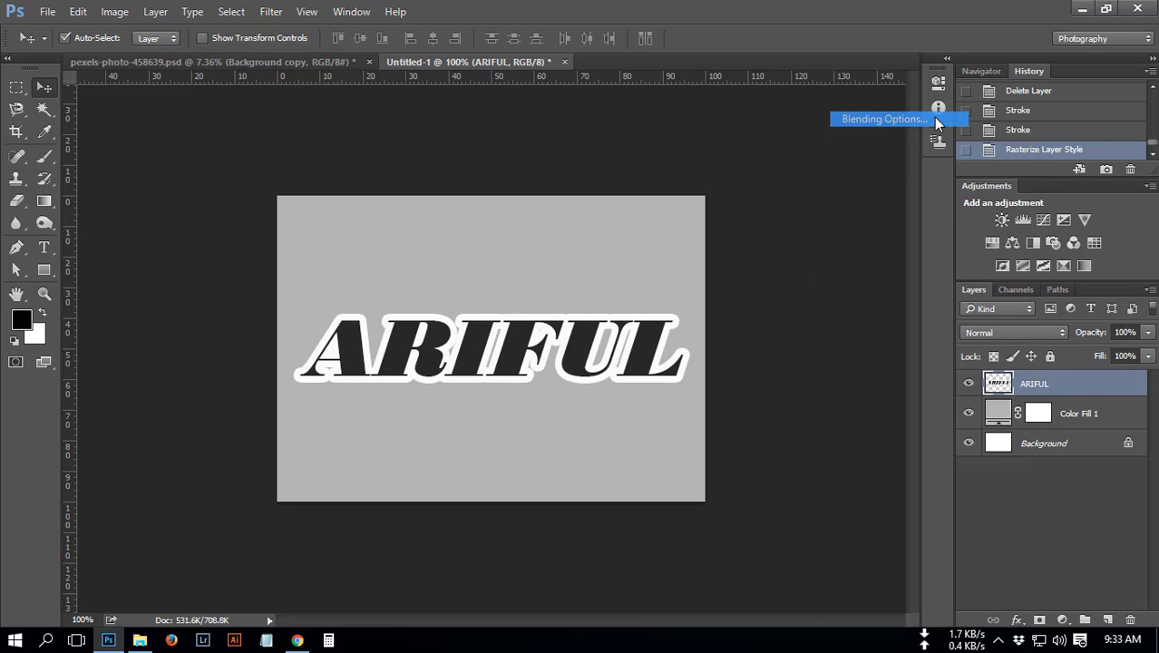
pyautogui.moveTo(596, 71); pyautogui.dragTo(845, 111)
pyautogui.click(623, 240)
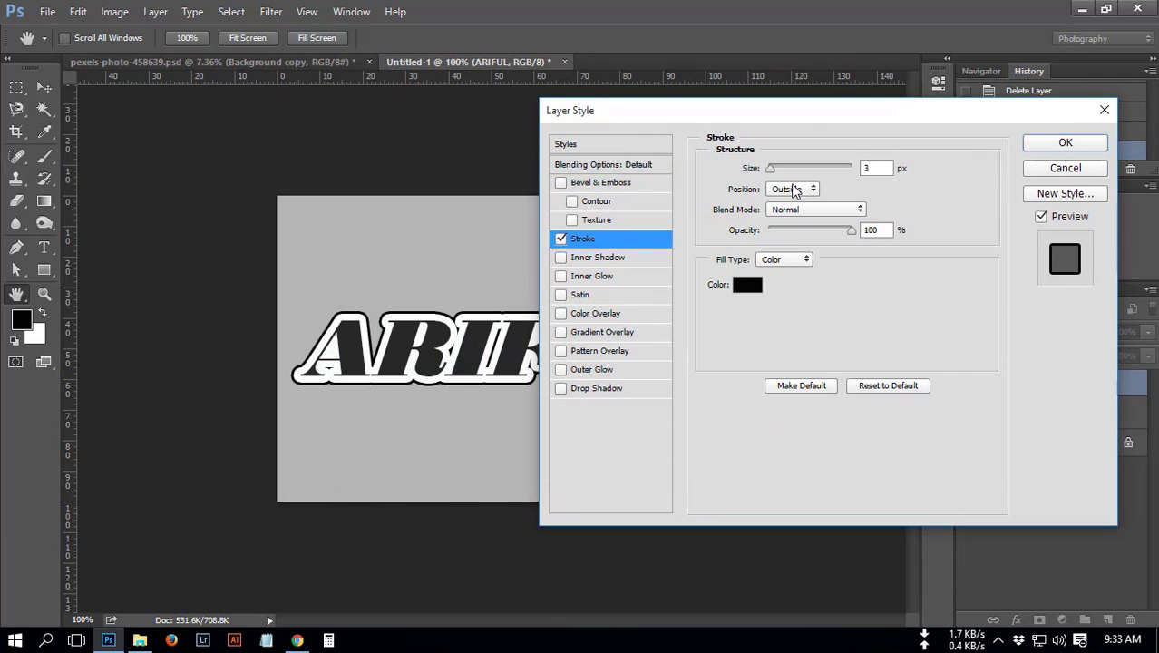
pyautogui.moveTo(754, 119); pyautogui.dragTo(903, 140)
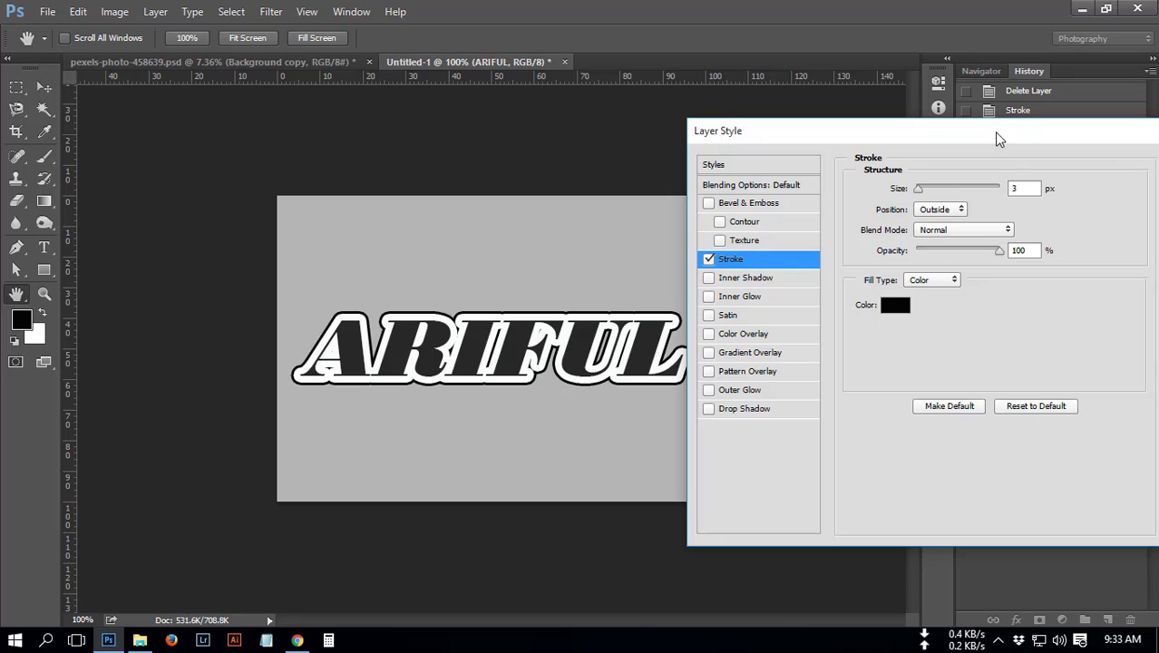
pyautogui.moveTo(995, 133); pyautogui.dragTo(591, 165)
pyautogui.click(809, 197)
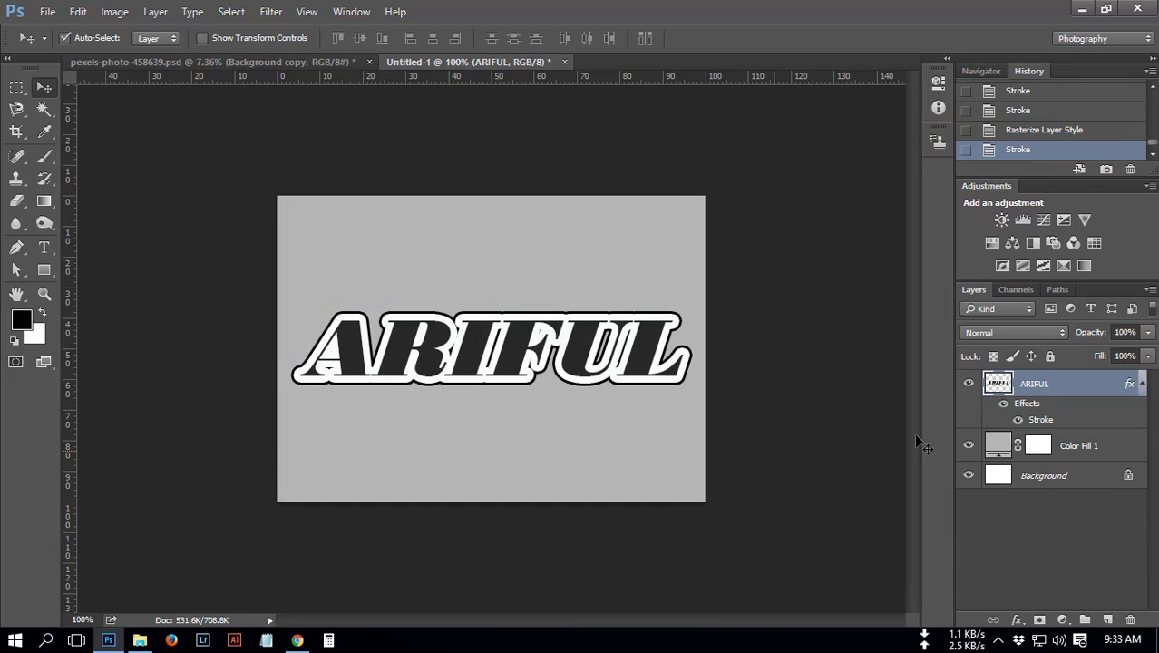
# Step: Rasterize the text layer's style again and enable a new Stroke effect on the layer
pyautogui.rightClick(1039, 394)
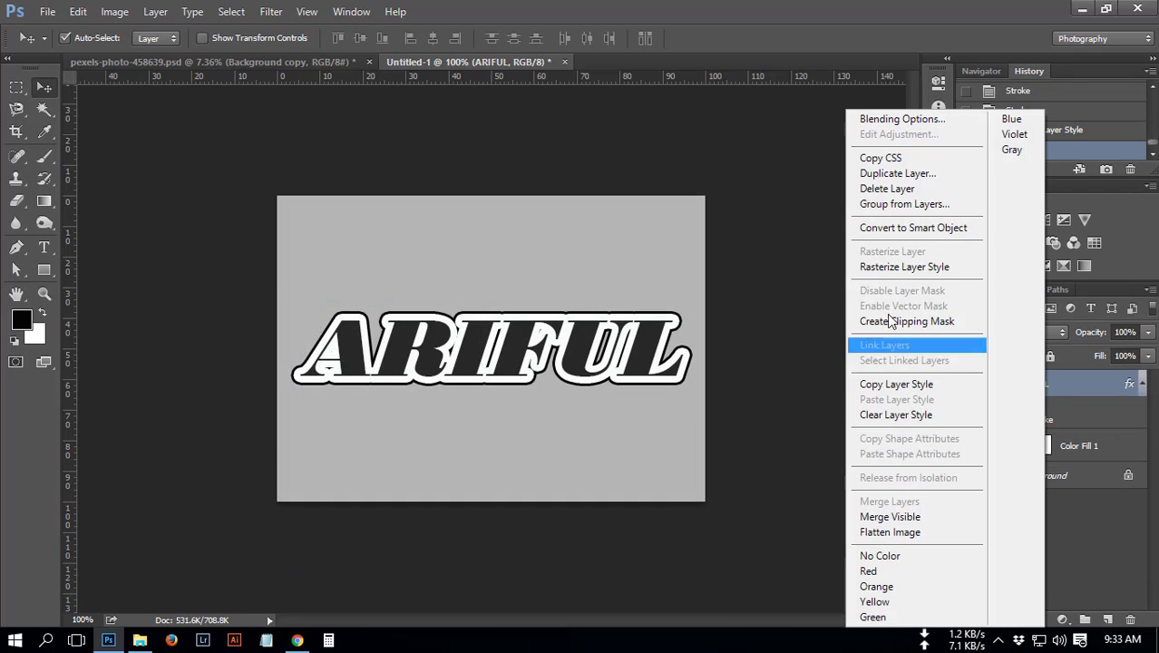
pyautogui.click(898, 267)
pyautogui.rightClick(1070, 386)
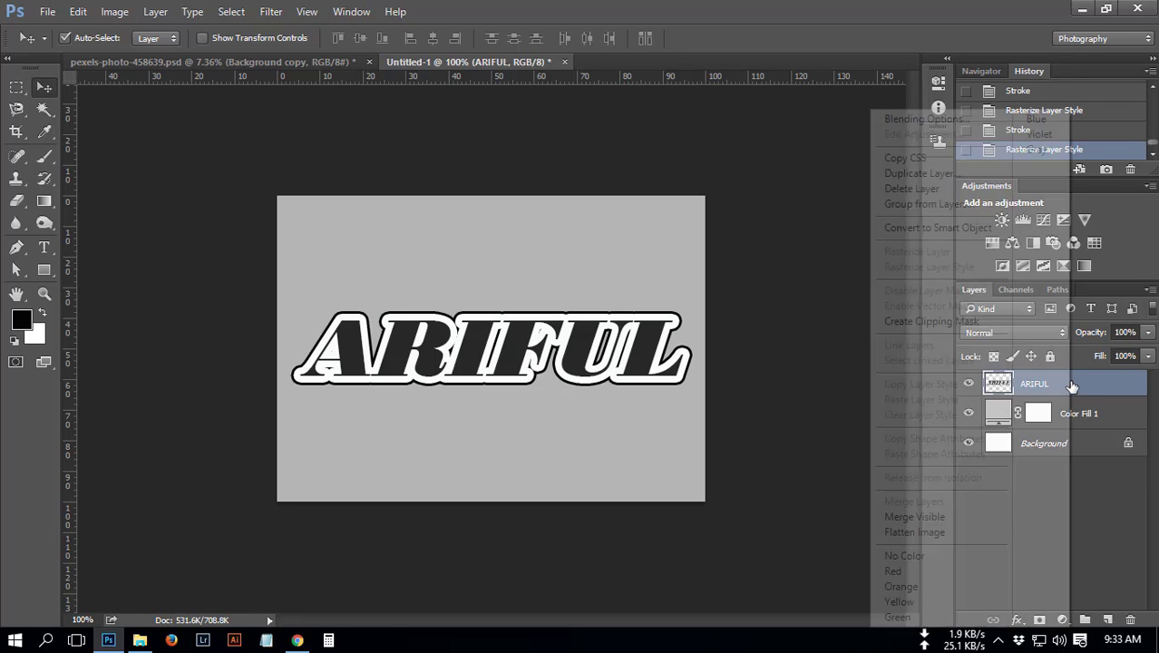
pyautogui.click(927, 119)
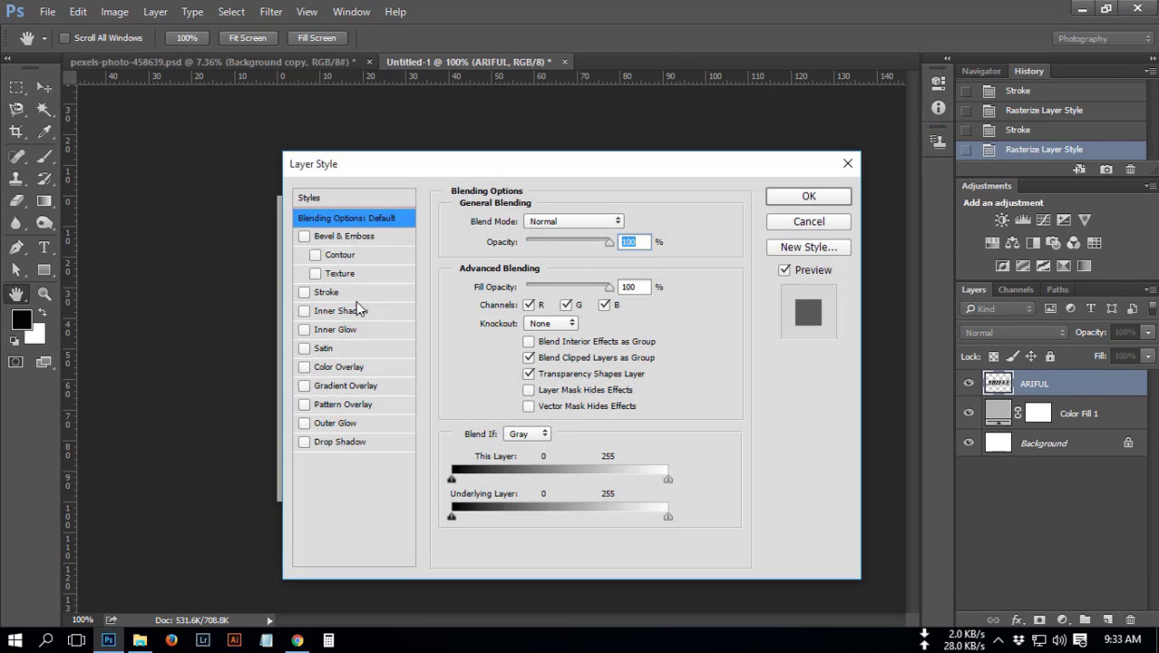
pyautogui.click(340, 292)
pyautogui.moveTo(461, 164); pyautogui.dragTo(821, 169)
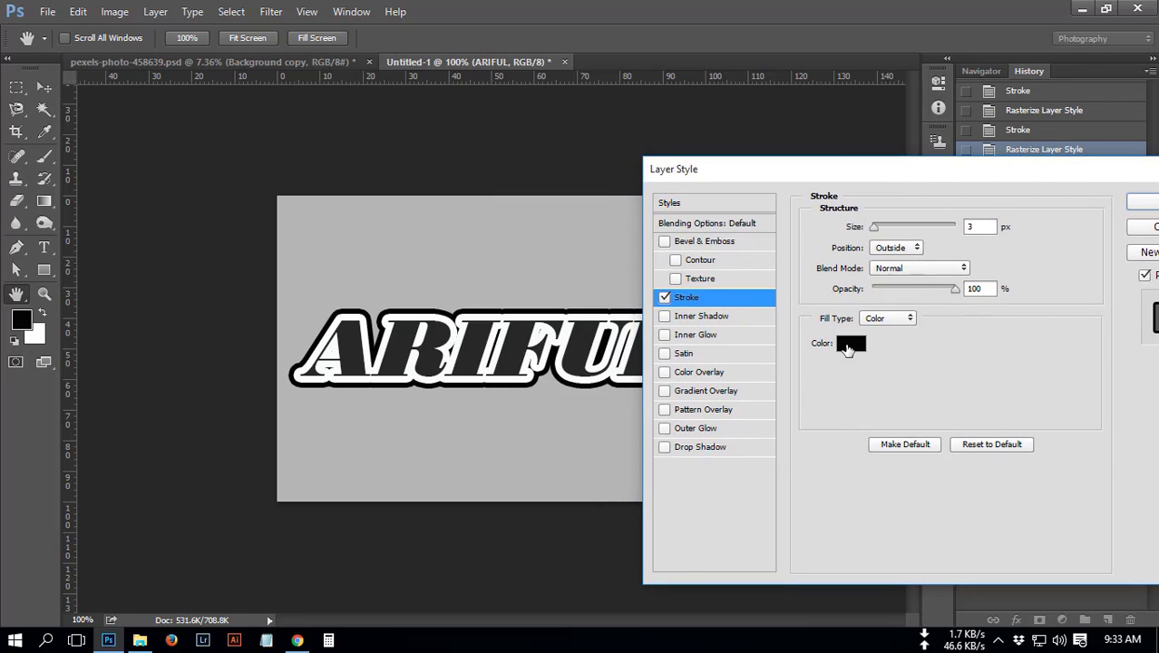
# Step: Set the new outside stroke's color to dark gray 595b5b and its size to 6 px, and apply the layer style
pyautogui.click(851, 343)
pyautogui.click(663, 323)
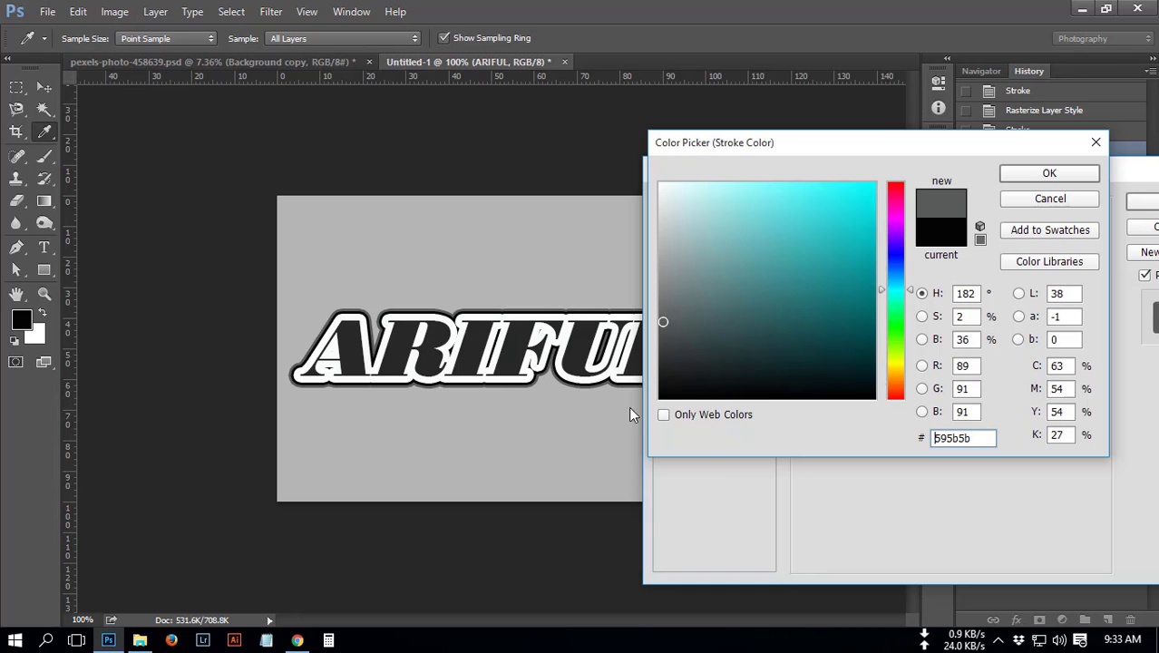
pyautogui.click(1050, 173)
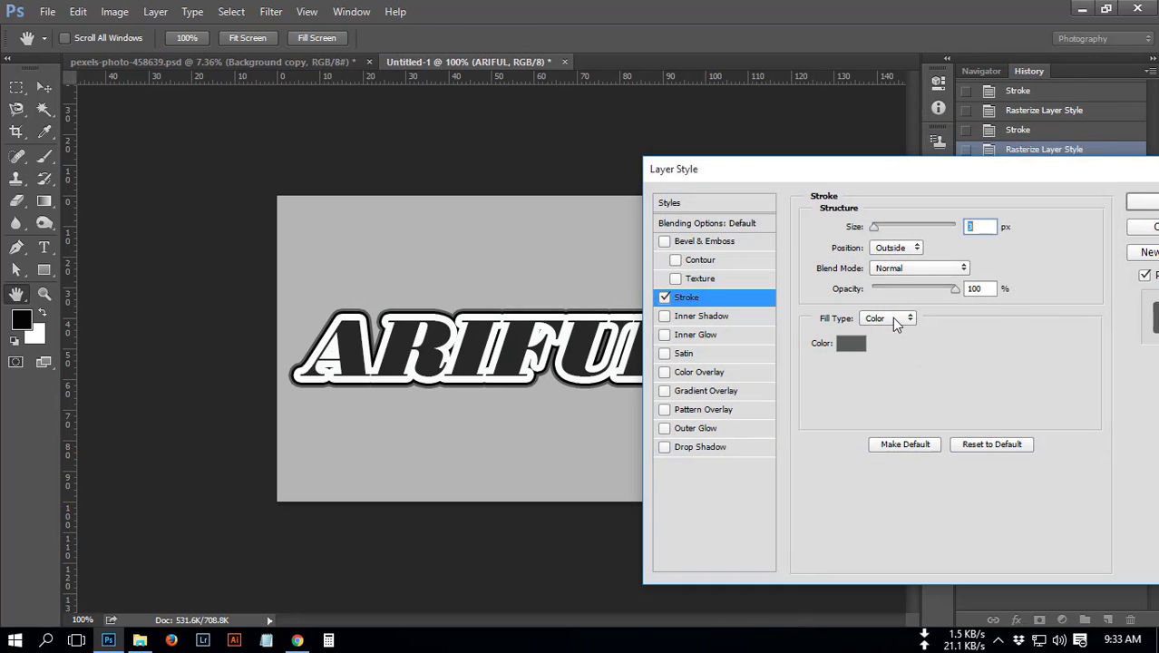
pyautogui.moveTo(875, 233); pyautogui.dragTo(880, 233)
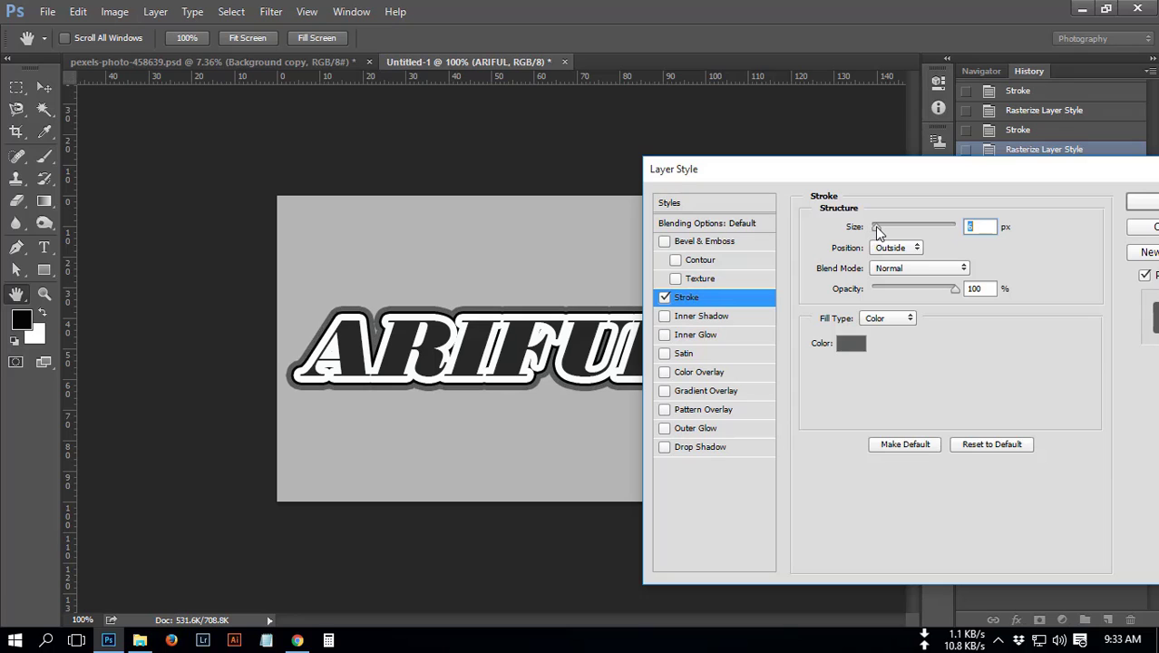
pyautogui.click(1134, 201)
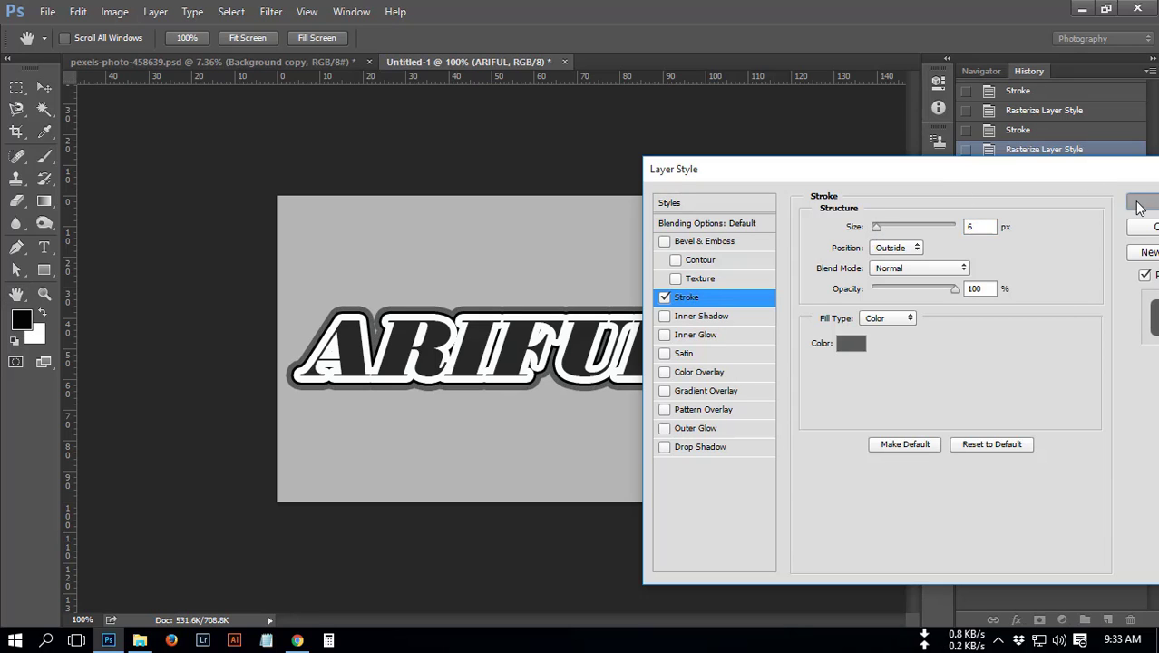